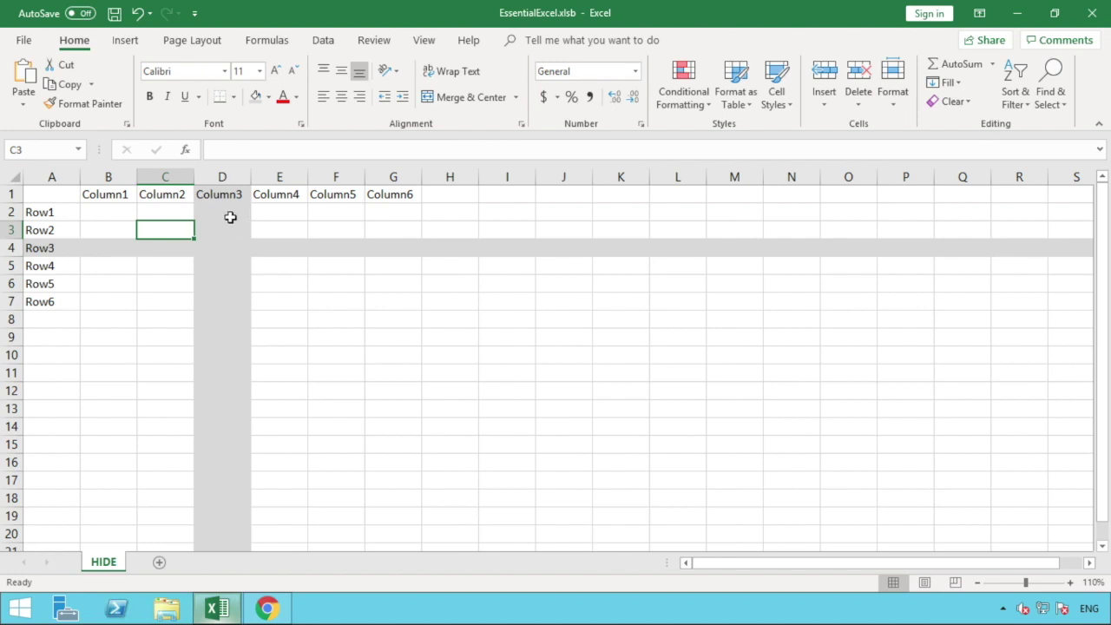
# - Hide column D, which holds the Column3 heading
pyautogui.click(221, 177)
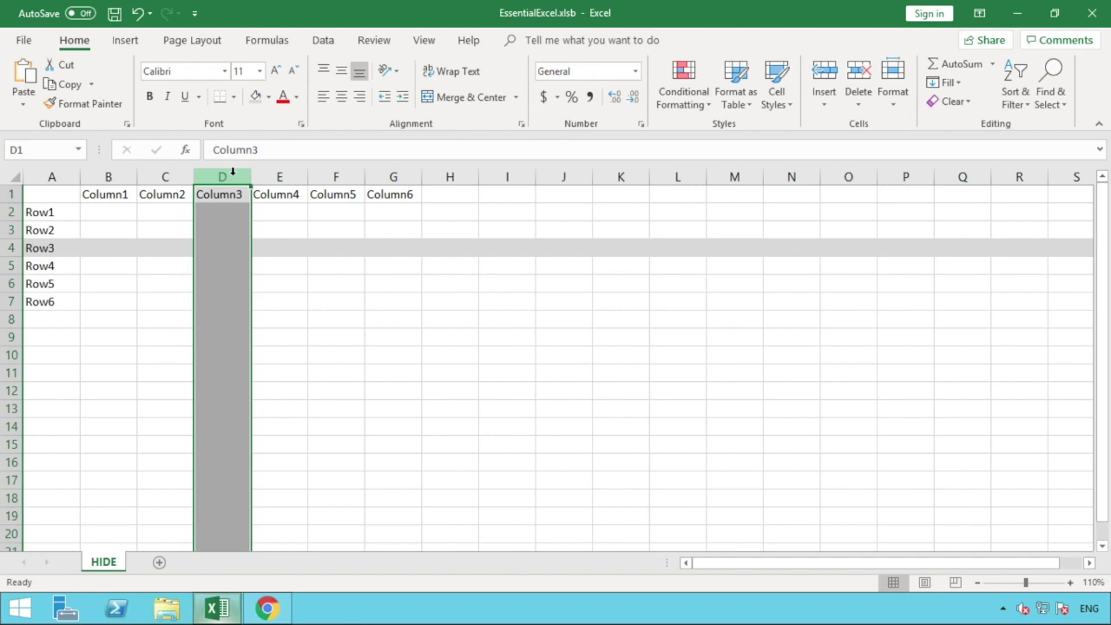
pyautogui.rightClick(232, 173)
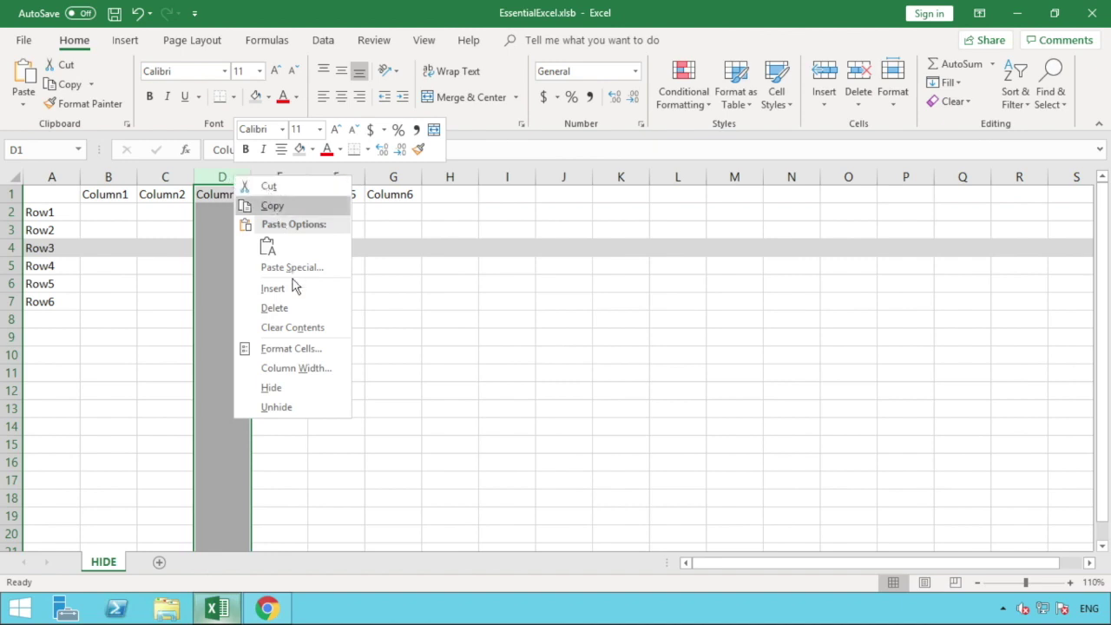
pyautogui.click(284, 388)
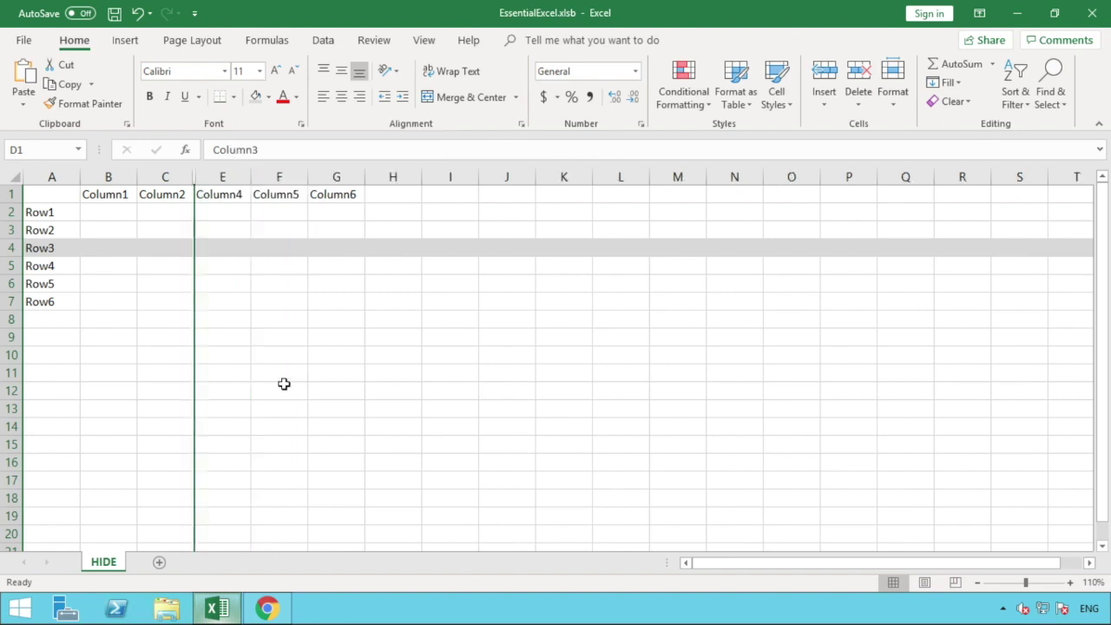
pyautogui.click(284, 388)
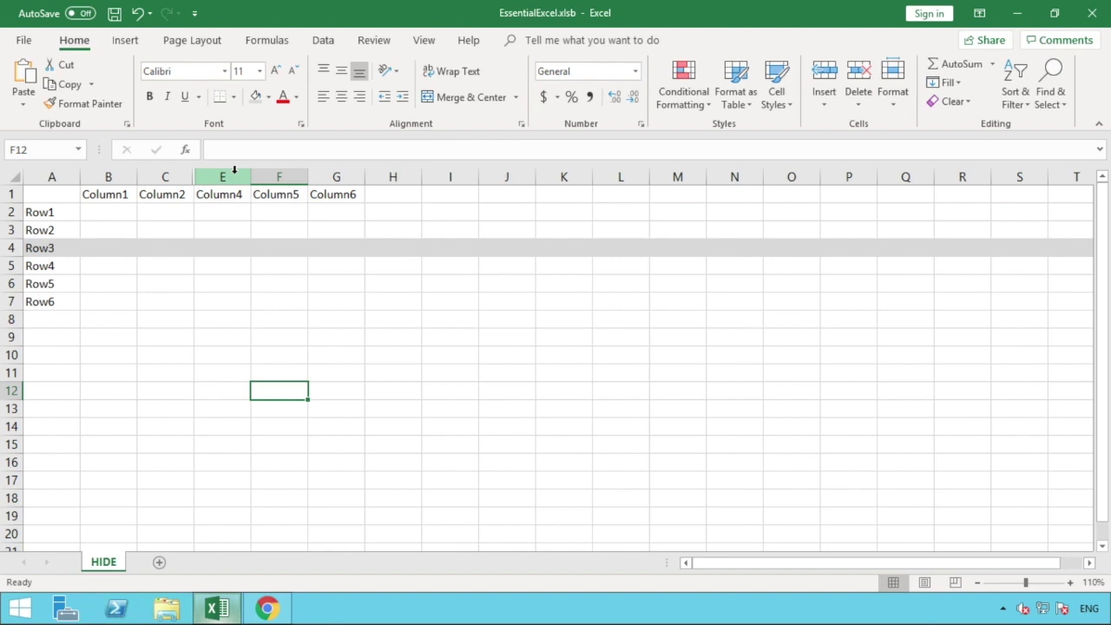
# - Unhide column D by selecting its neighbouring columns C and E
pyautogui.click(175, 172)
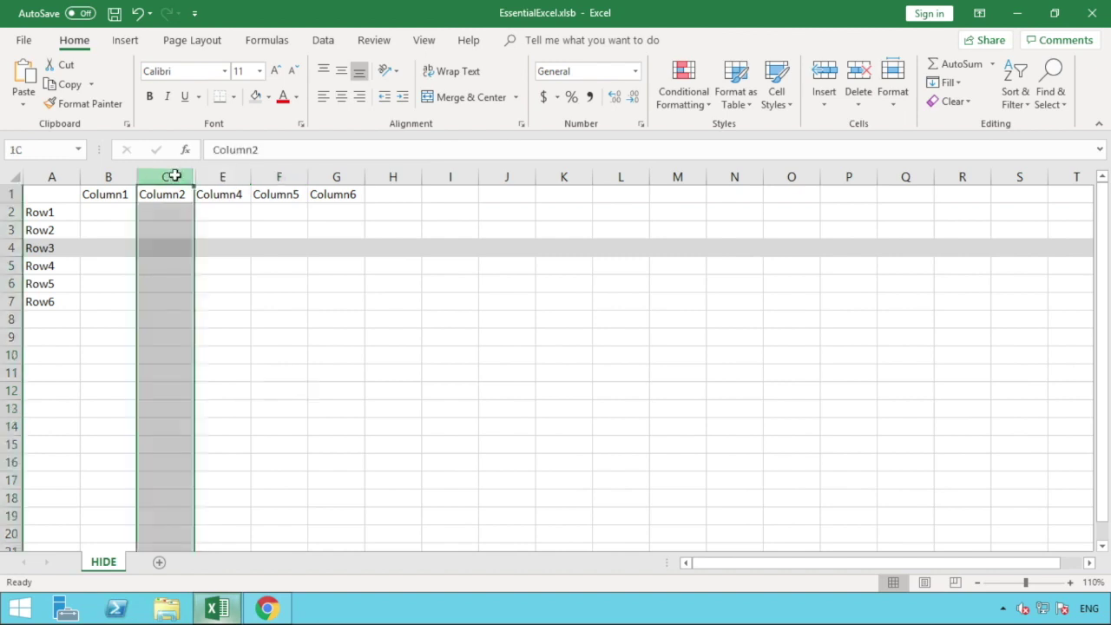
pyautogui.moveTo(175, 177); pyautogui.dragTo(208, 173)
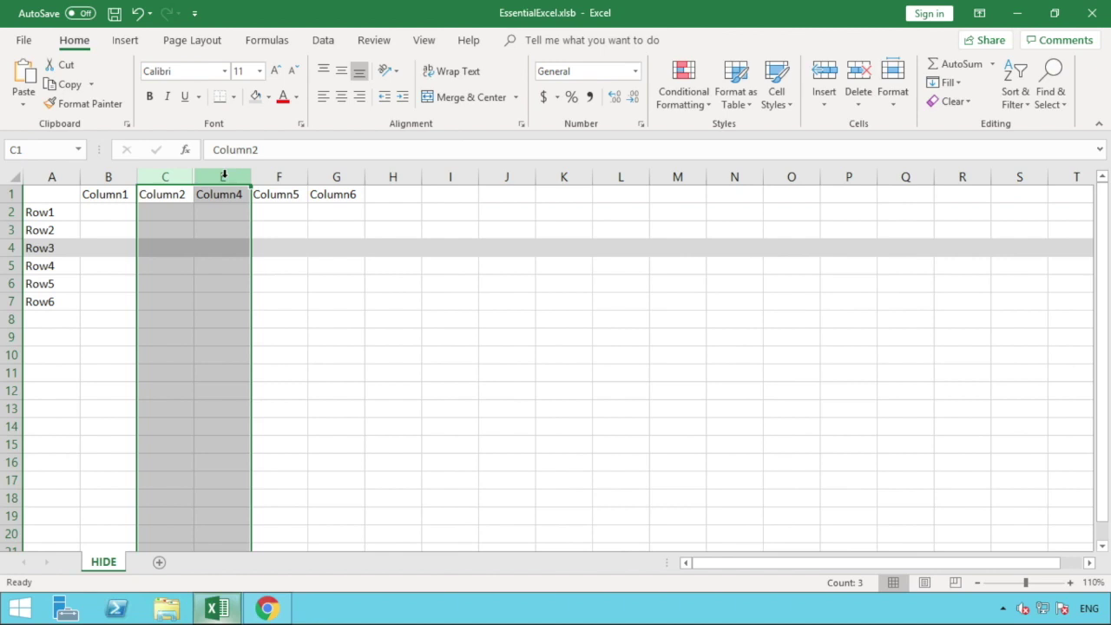
pyautogui.rightClick(224, 176)
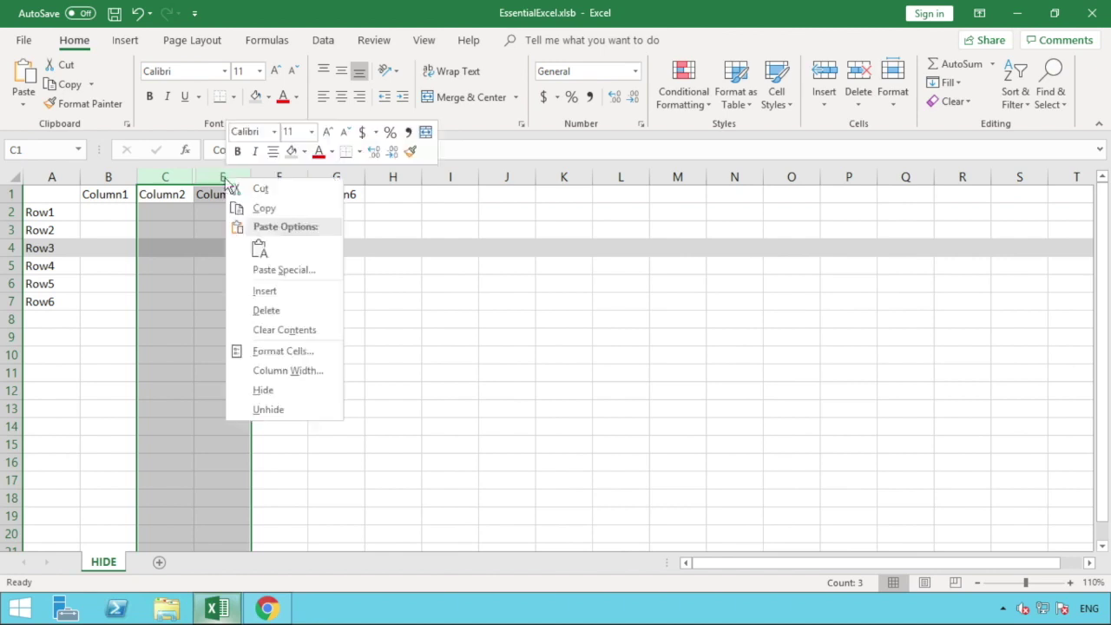
pyautogui.click(268, 408)
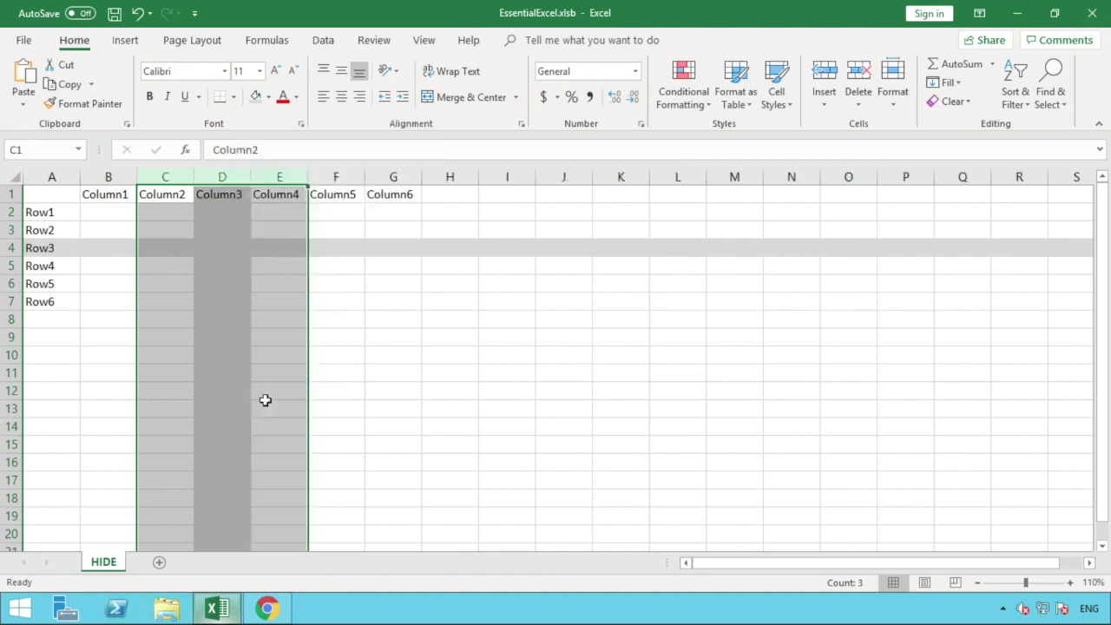
pyautogui.click(265, 404)
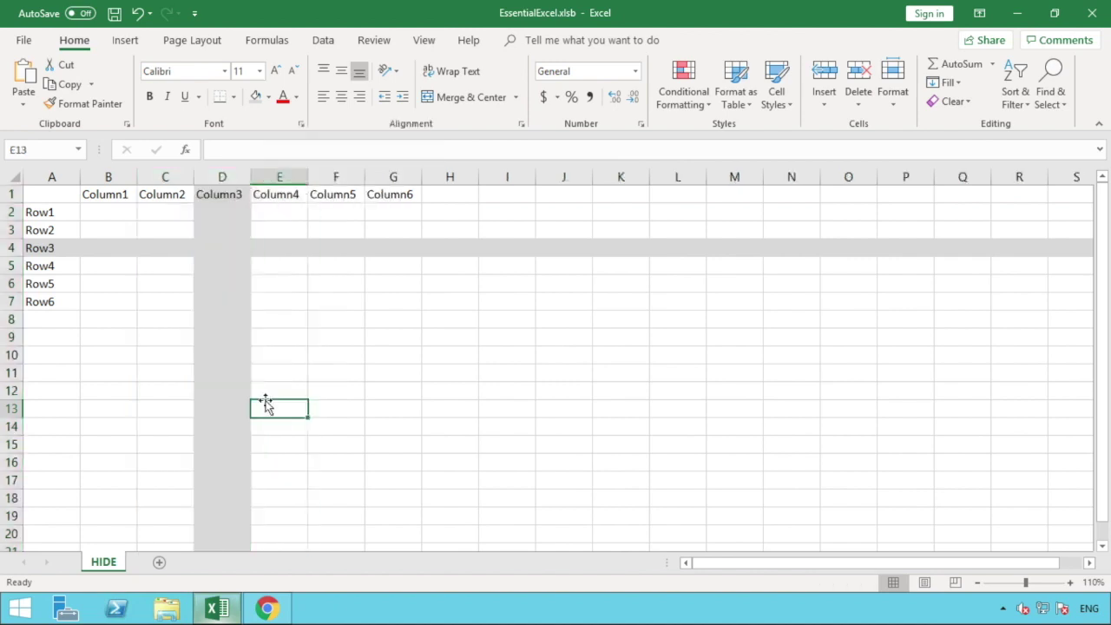
# - Hide columns C through E together as one selection
pyautogui.click(176, 172)
pyautogui.moveTo(176, 173); pyautogui.dragTo(278, 171)
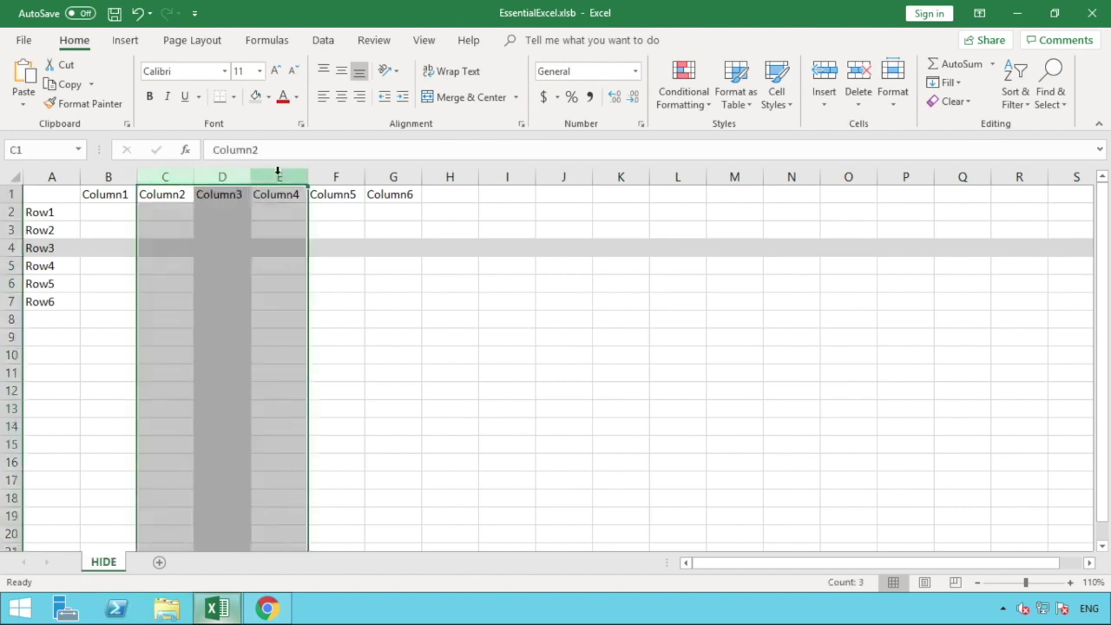
pyautogui.click(278, 173)
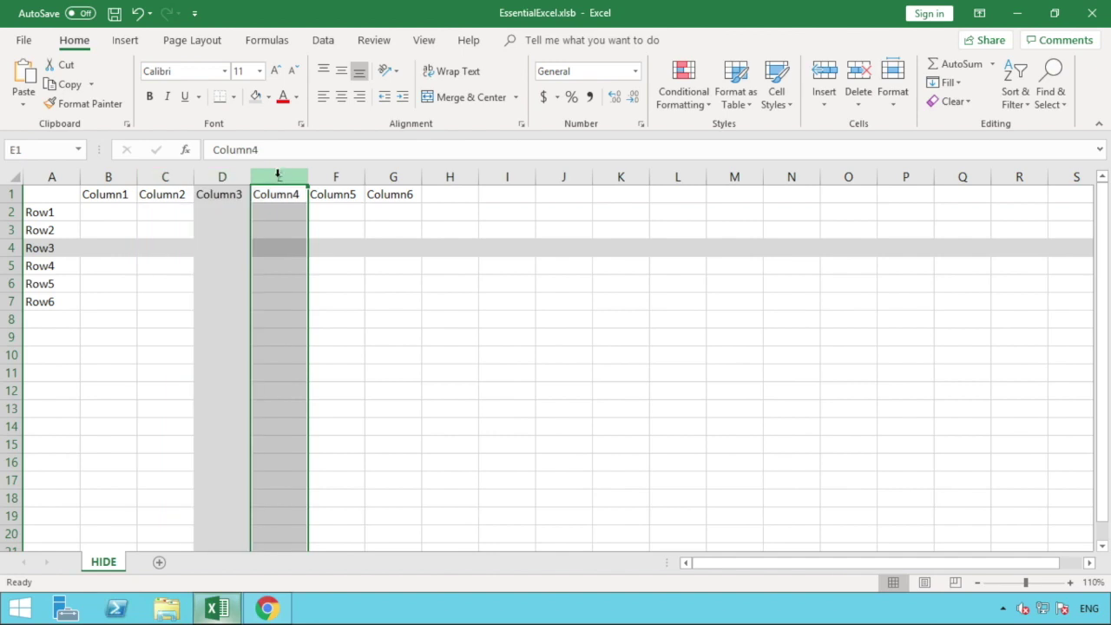
pyautogui.click(171, 171)
pyautogui.moveTo(172, 171); pyautogui.dragTo(263, 173)
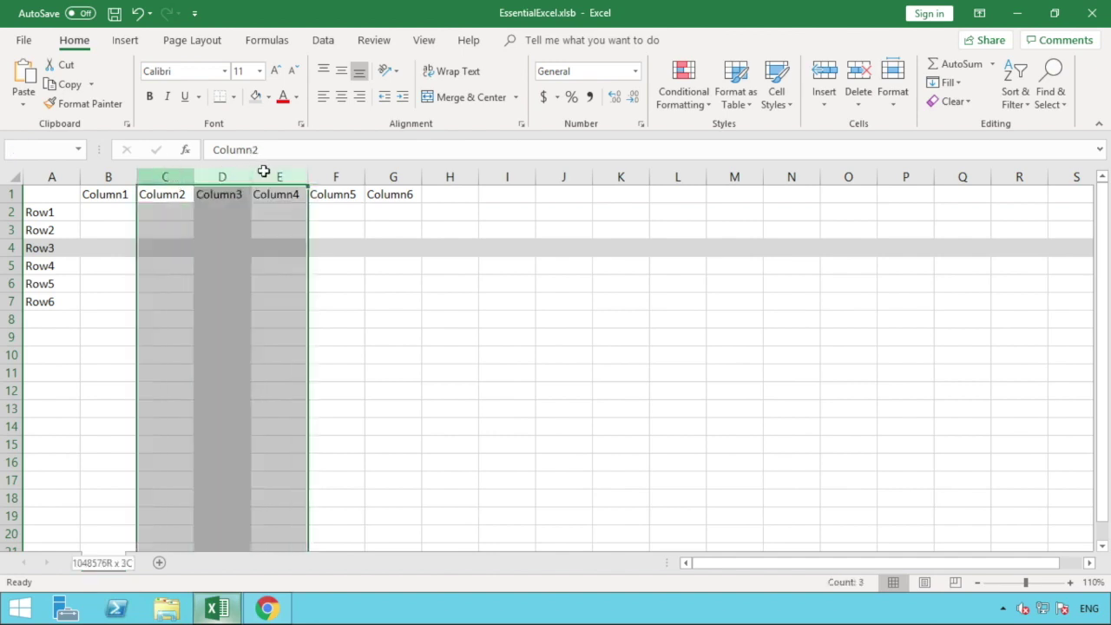
pyautogui.rightClick(265, 176)
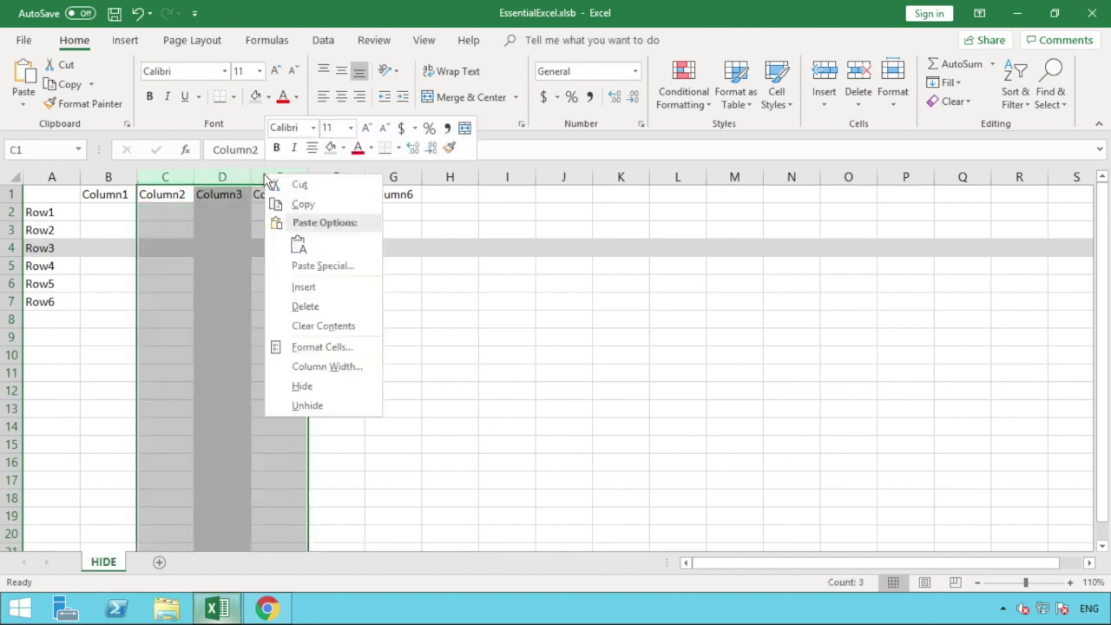
pyautogui.click(304, 386)
pyautogui.click(305, 390)
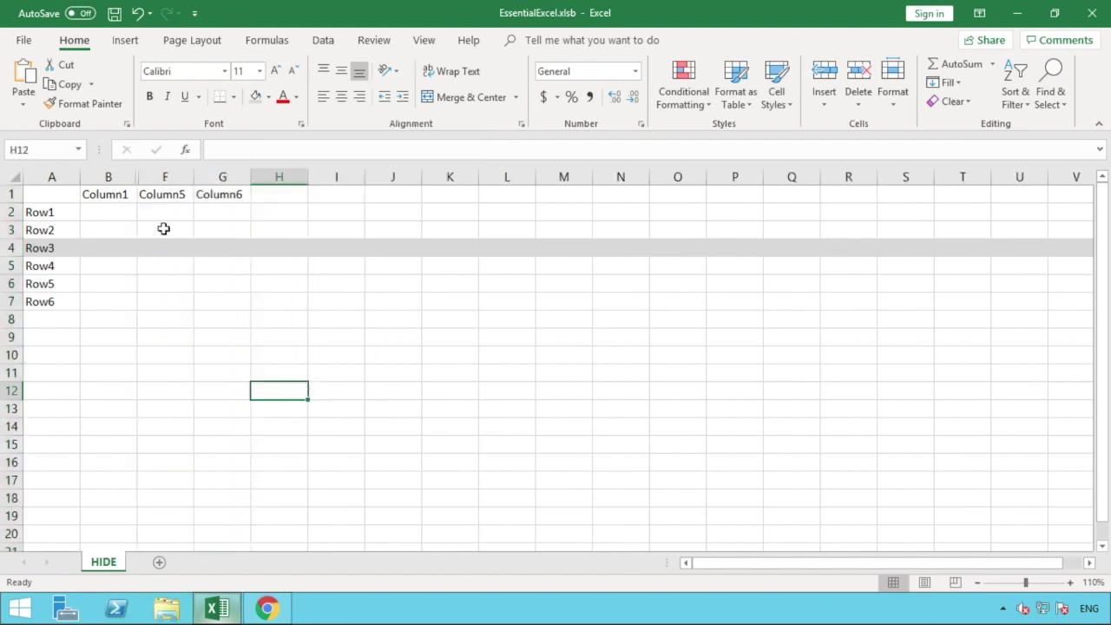
# - Unhide columns C through E by selecting the neighbouring columns B and F
pyautogui.moveTo(113, 174); pyautogui.dragTo(162, 174)
pyautogui.rightClick(161, 174)
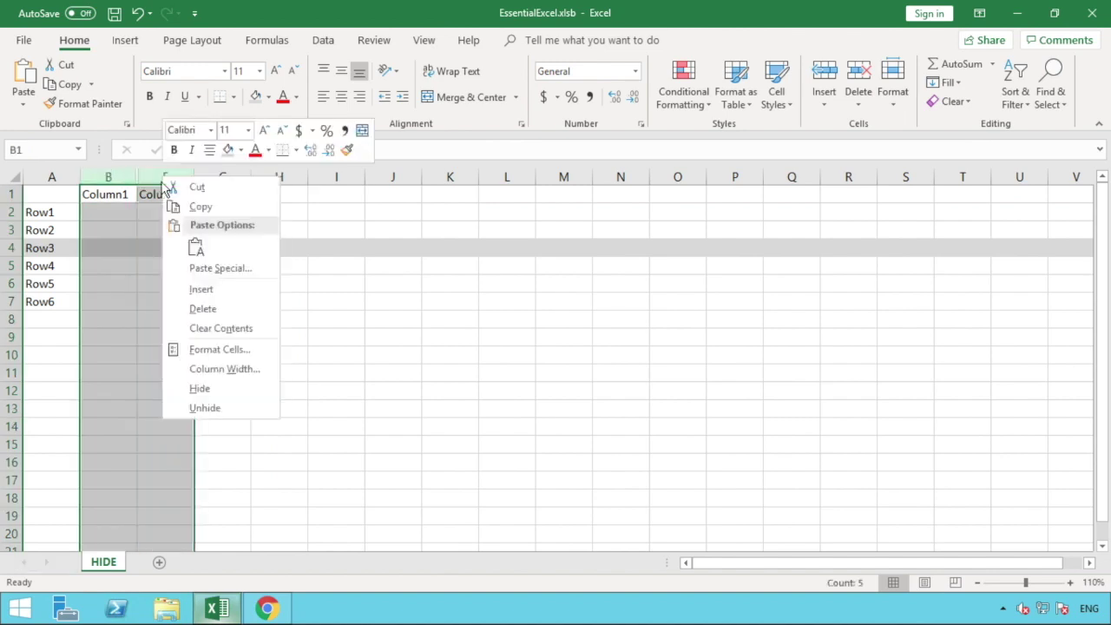
pyautogui.click(203, 409)
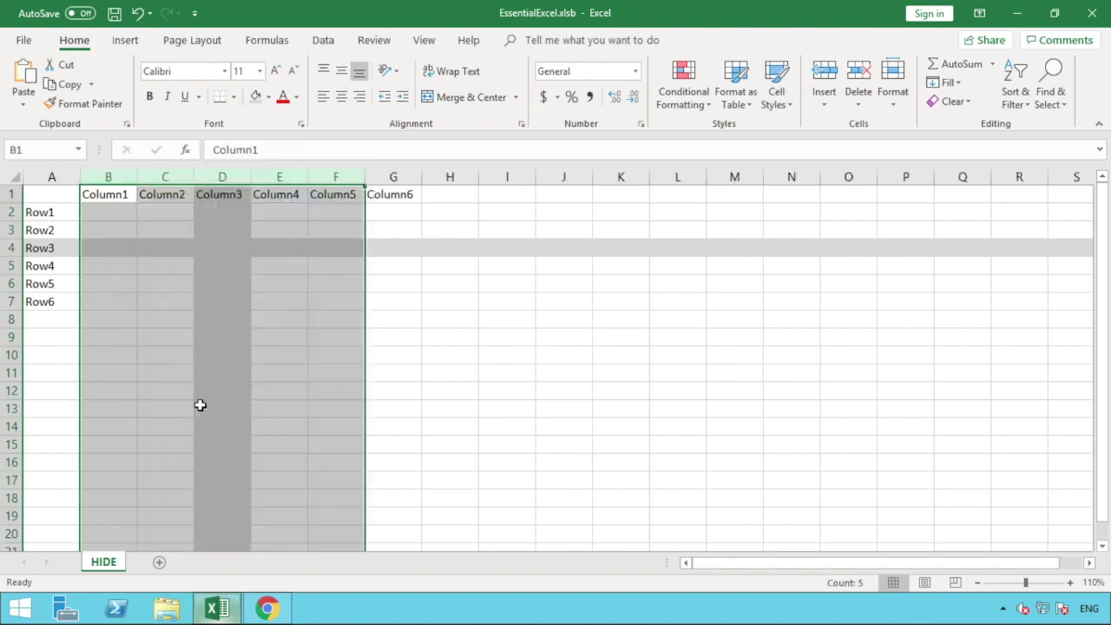
pyautogui.click(200, 405)
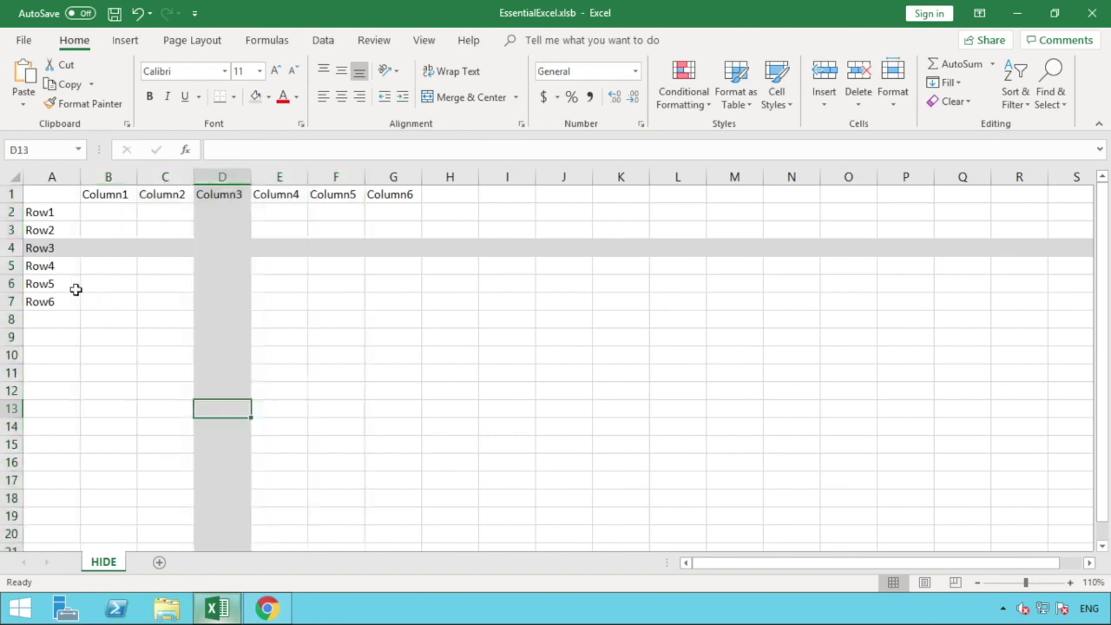
# - Hide row 4, which holds the Row3 label
pyautogui.click(7, 247)
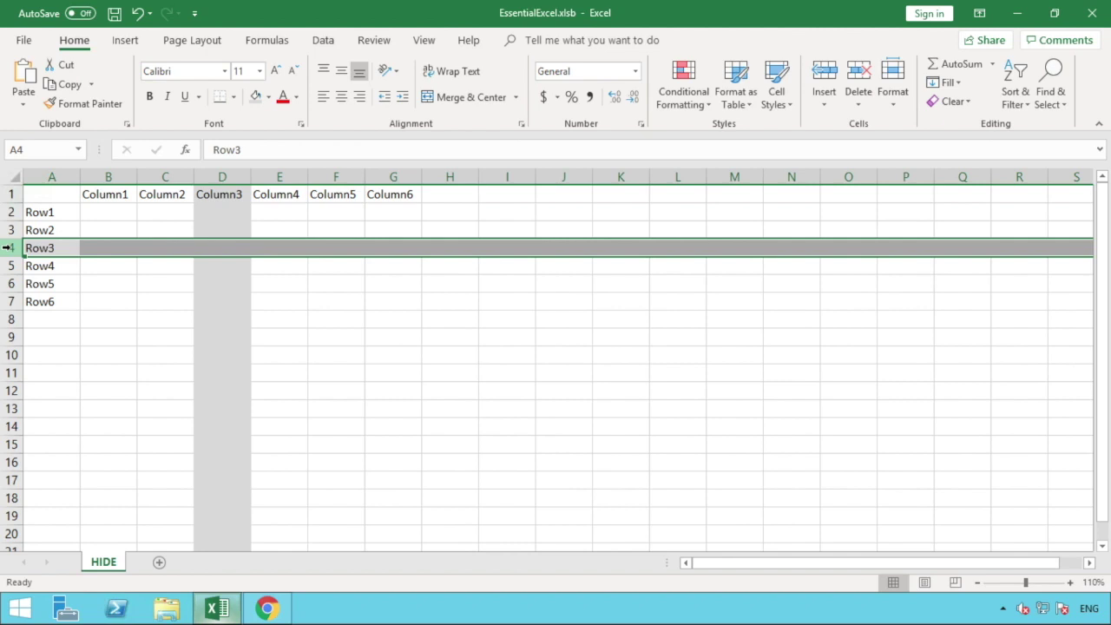
pyautogui.rightClick(7, 247)
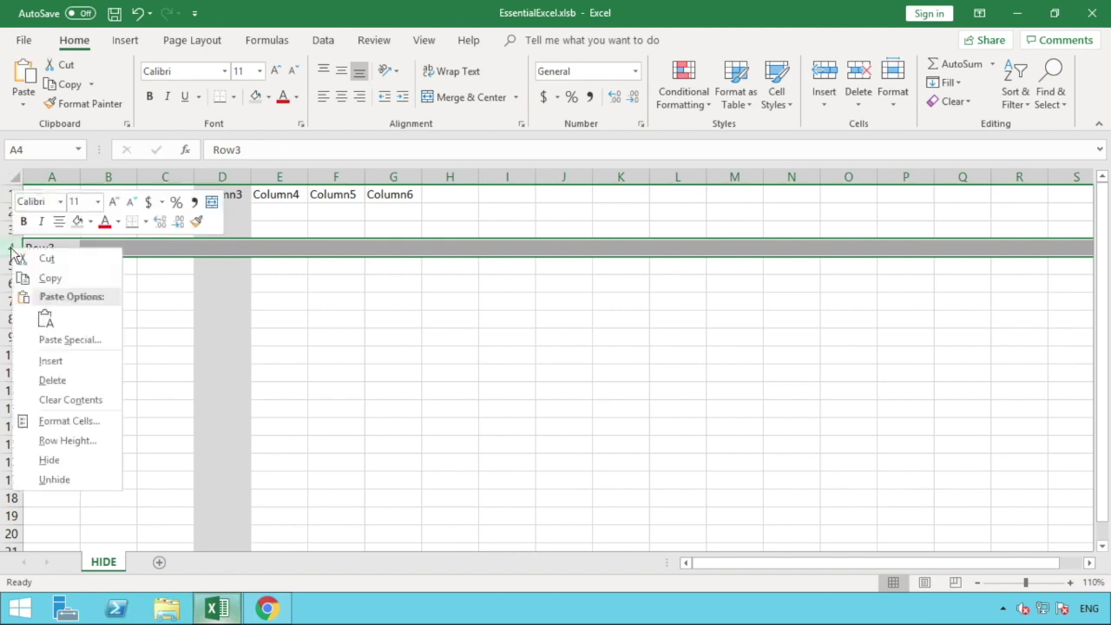
pyautogui.click(63, 460)
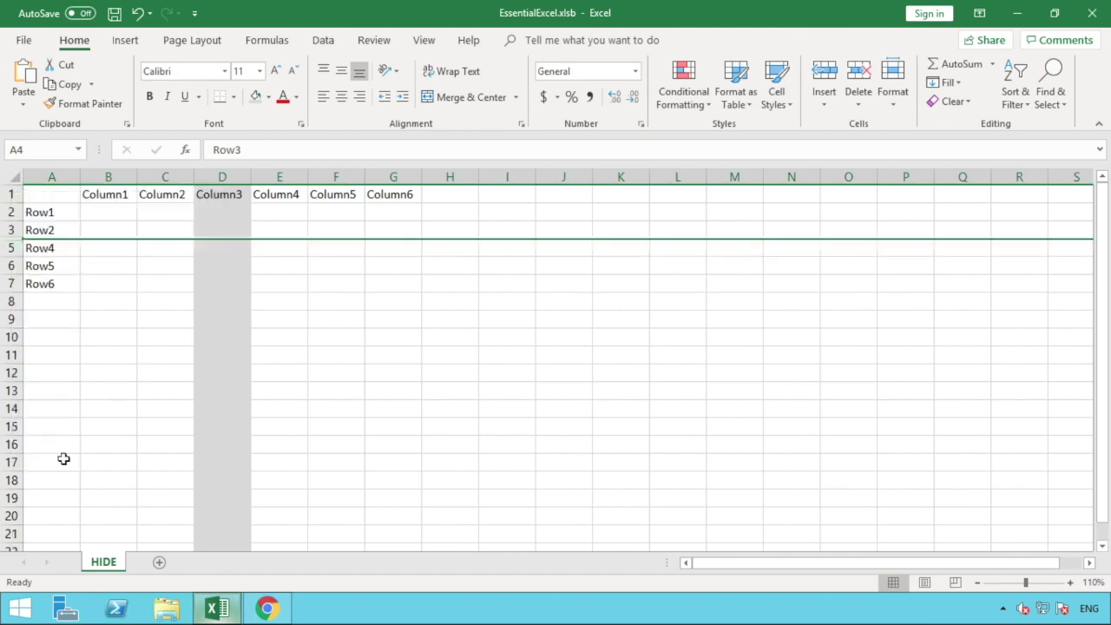
pyautogui.click(64, 460)
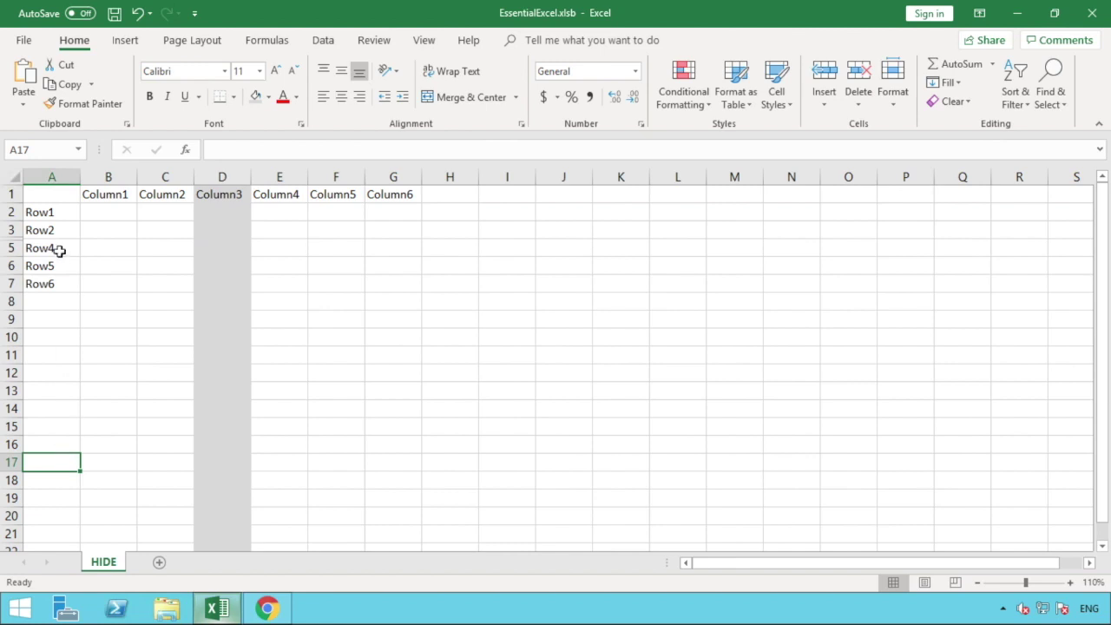
# - Unhide row 4 by selecting its neighbouring rows 3 and 5
pyautogui.click(14, 229)
pyautogui.moveTo(14, 229); pyautogui.dragTo(13, 244)
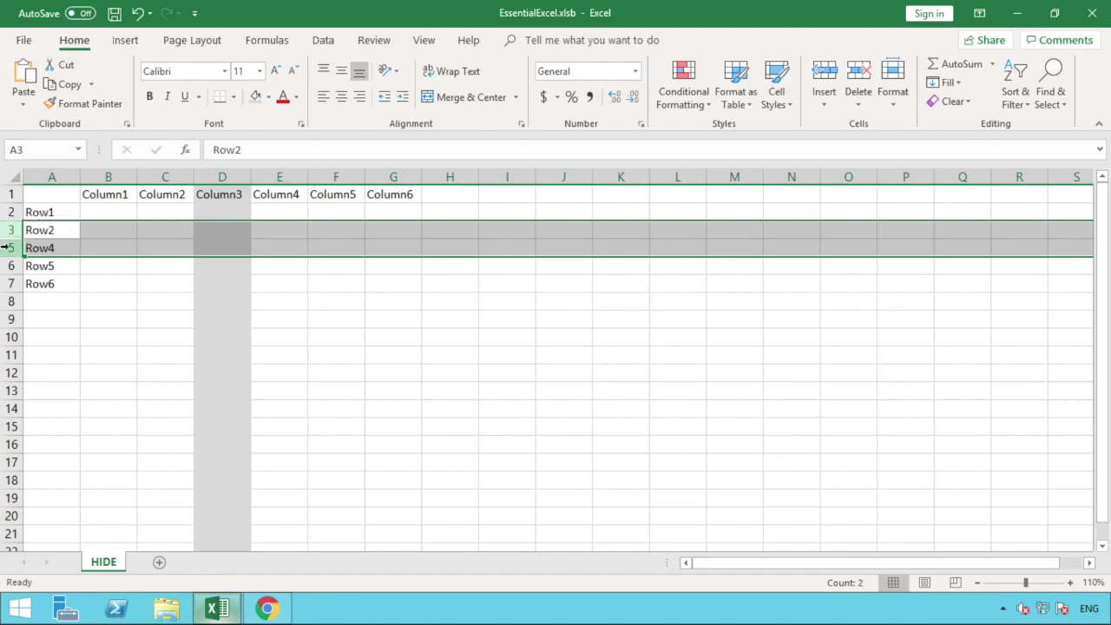
pyautogui.rightClick(6, 247)
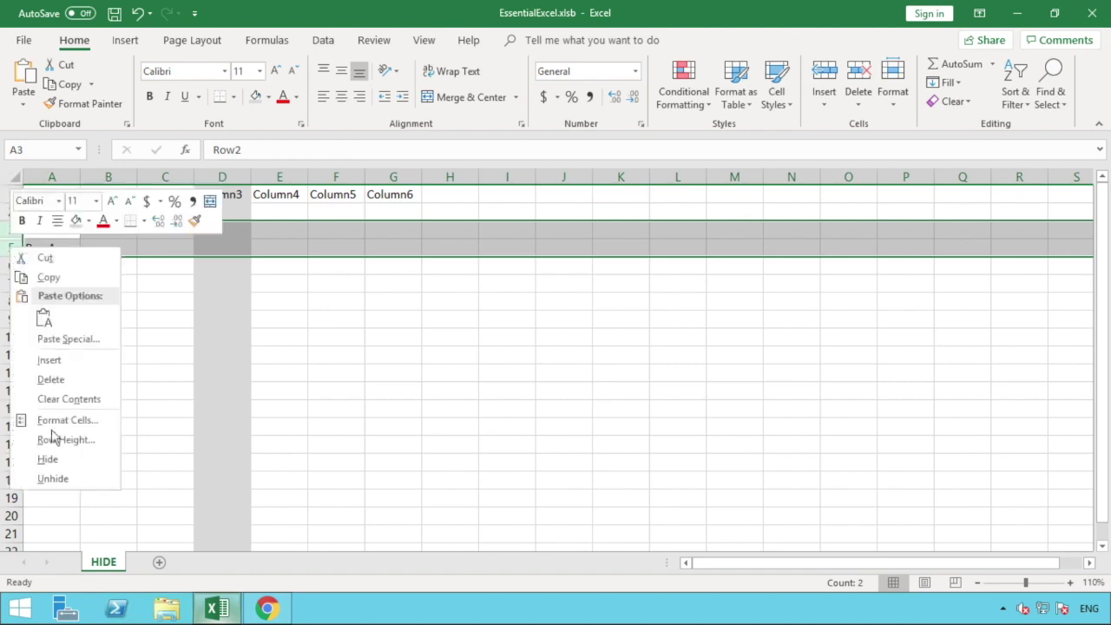
pyautogui.click(51, 477)
pyautogui.click(165, 411)
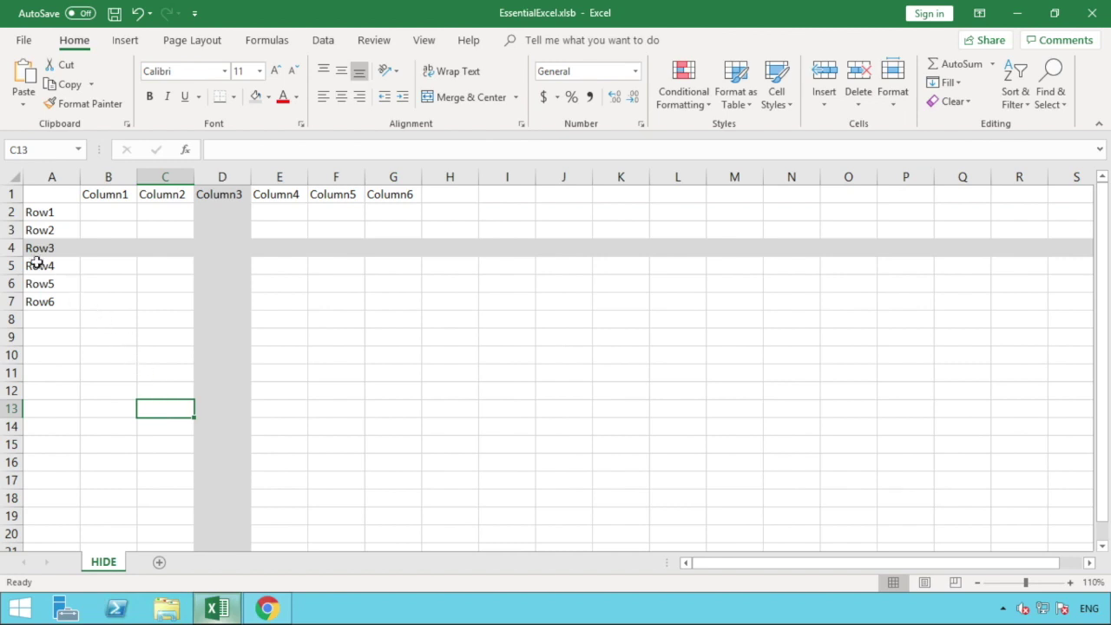
# - Hide row 4 (Row3) and column D (Column3)
pyautogui.click(5, 247)
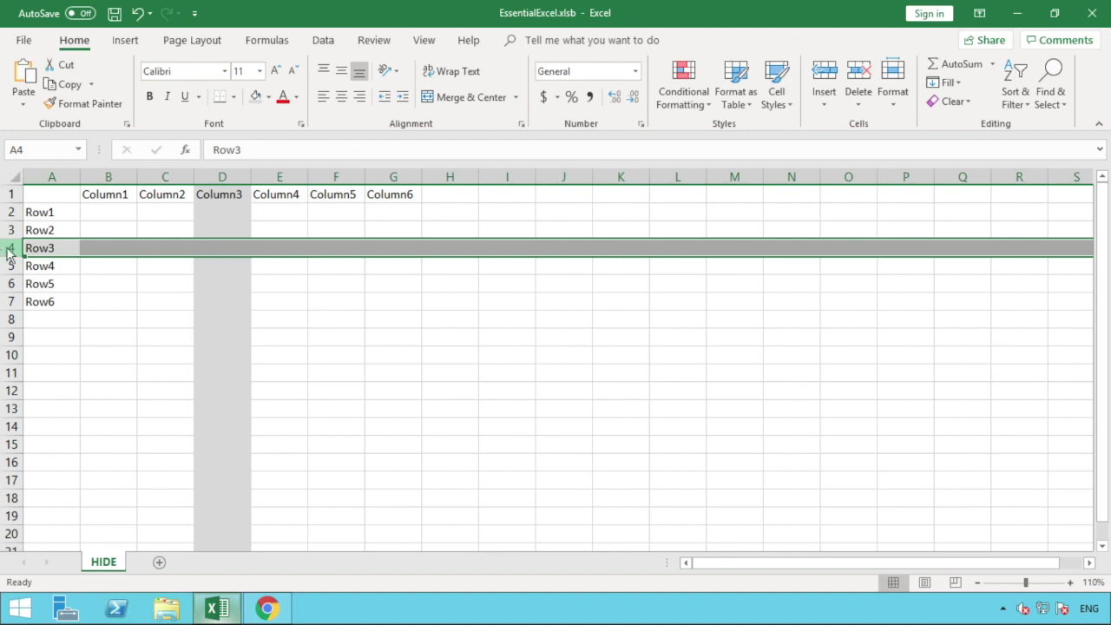
pyautogui.rightClick(4, 247)
pyautogui.click(62, 460)
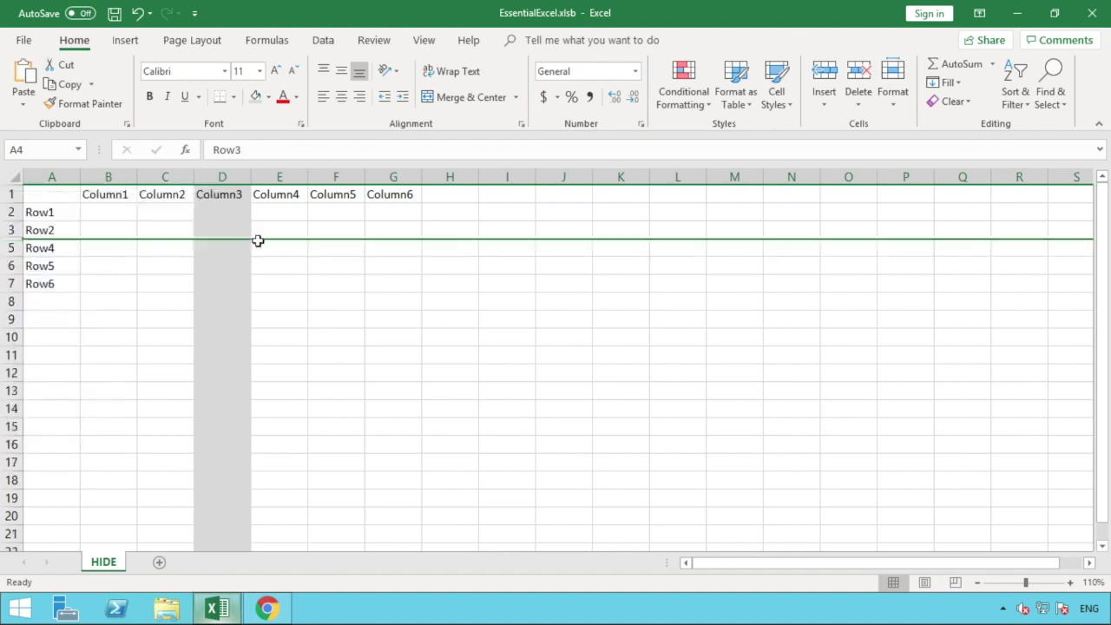
pyautogui.click(234, 175)
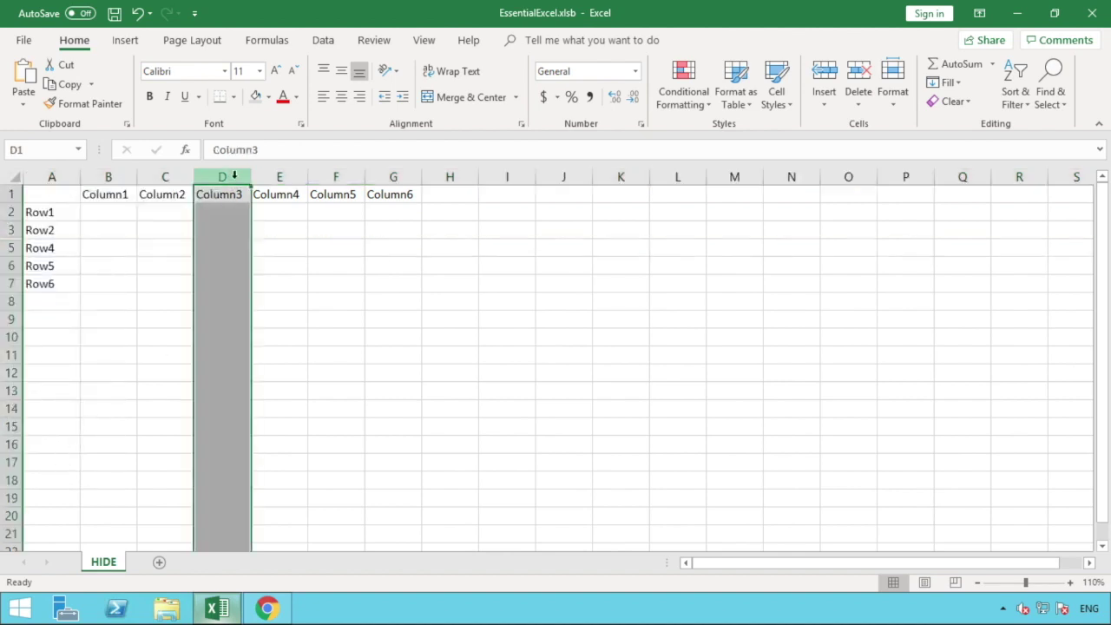
pyautogui.rightClick(234, 175)
pyautogui.click(278, 388)
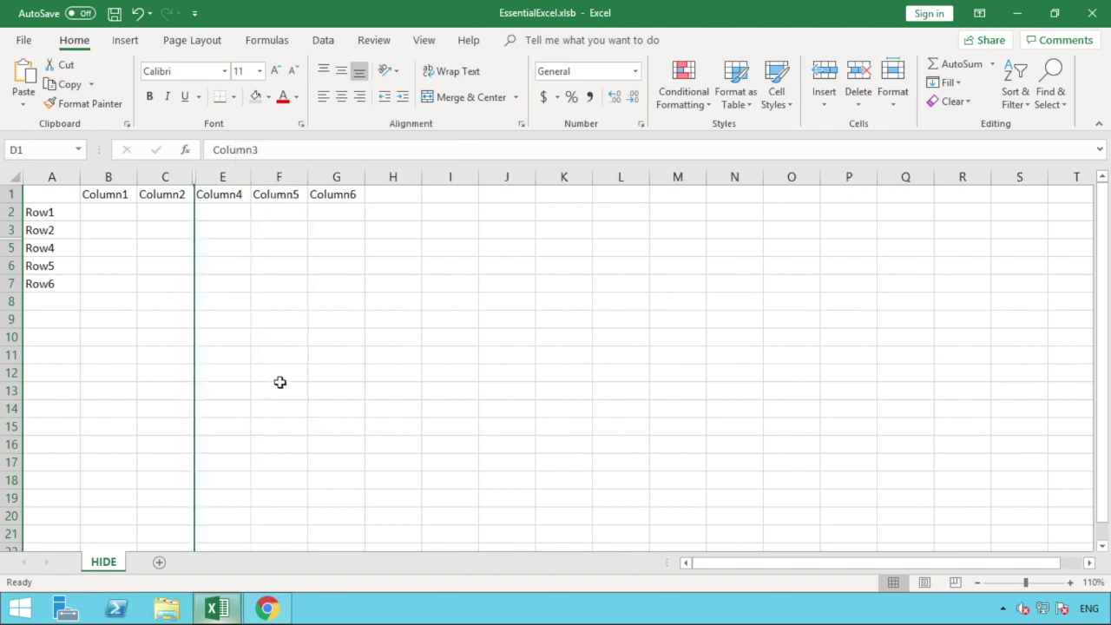
pyautogui.click(300, 357)
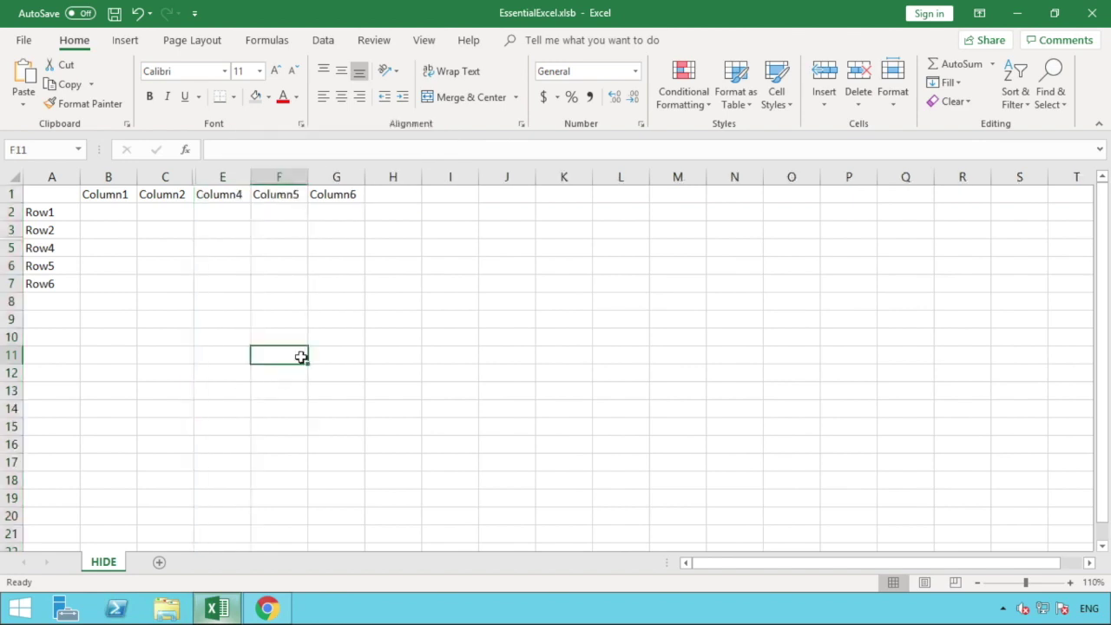
# - Hide row 6 (Row5) and column F (Column5)
pyautogui.click(16, 265)
pyautogui.rightClick(16, 266)
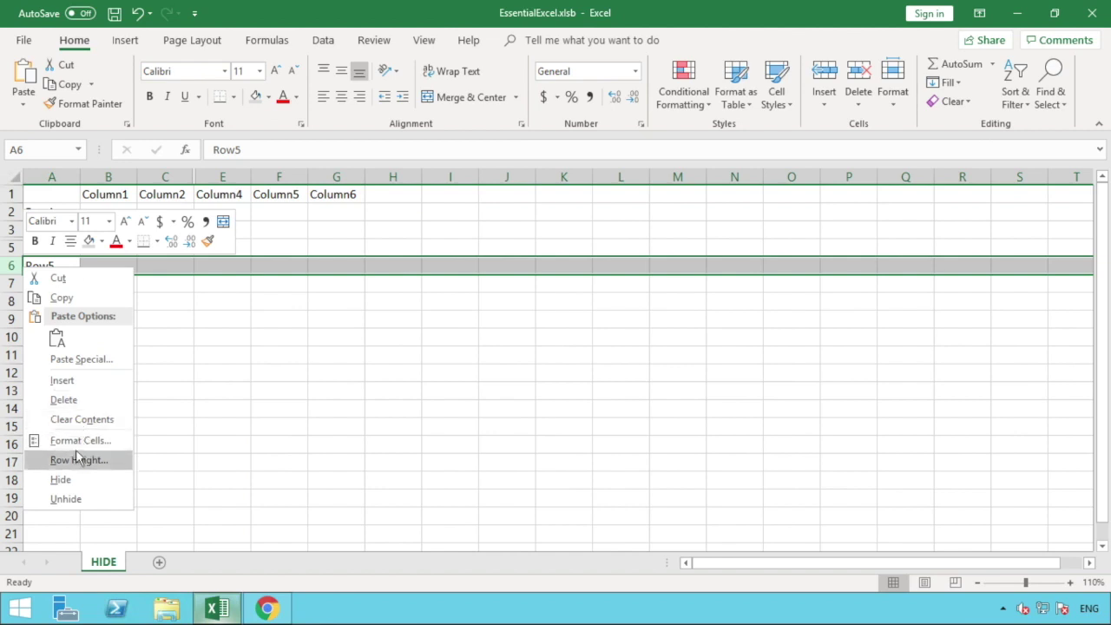
pyautogui.click(73, 481)
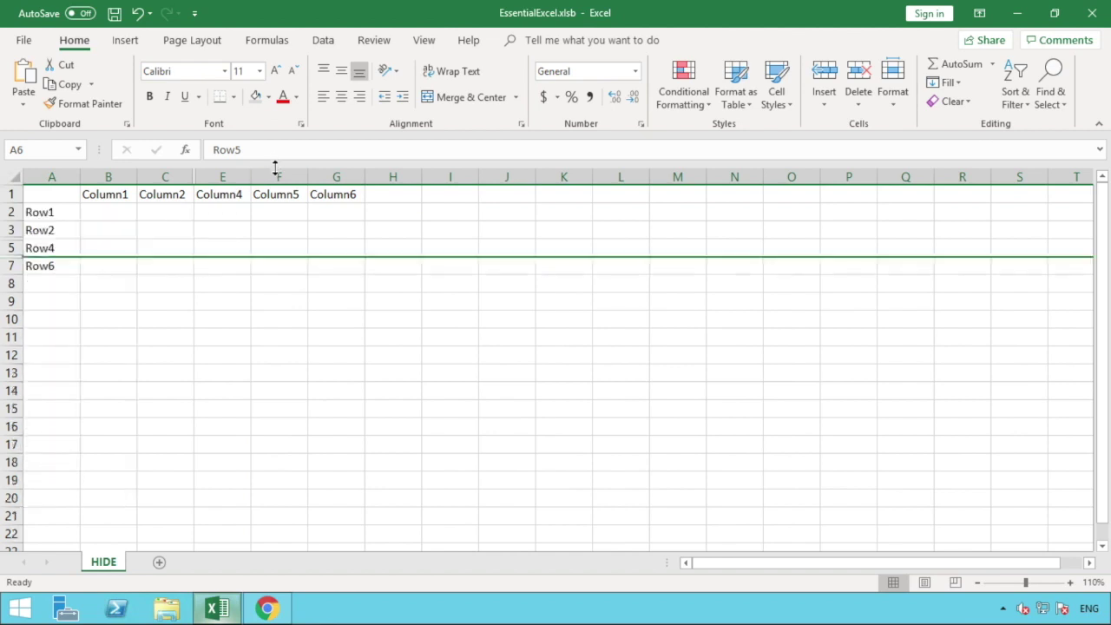
pyautogui.click(275, 176)
pyautogui.rightClick(276, 176)
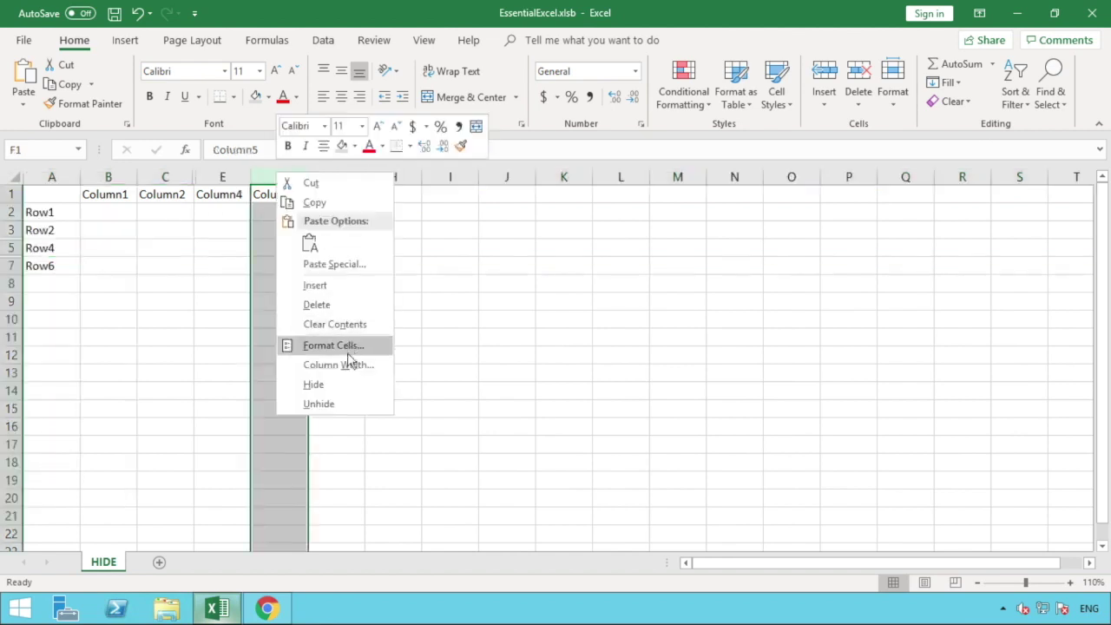
pyautogui.click(329, 386)
pyautogui.click(418, 368)
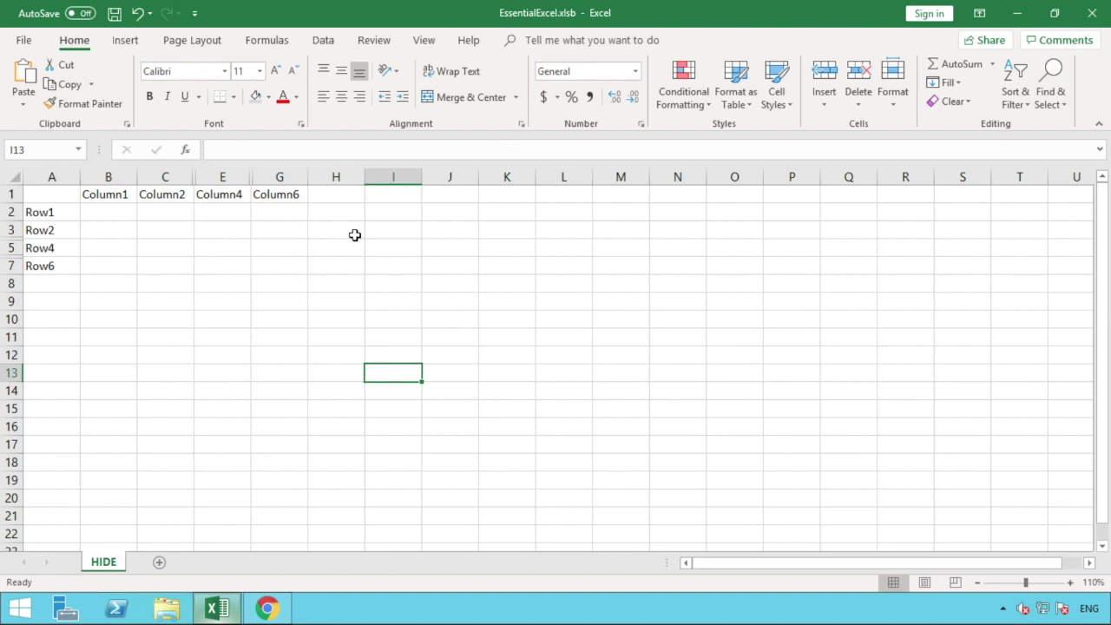
# - Select the whole HIDE worksheet and unhide all of its hidden columns at once
pyautogui.click(15, 177)
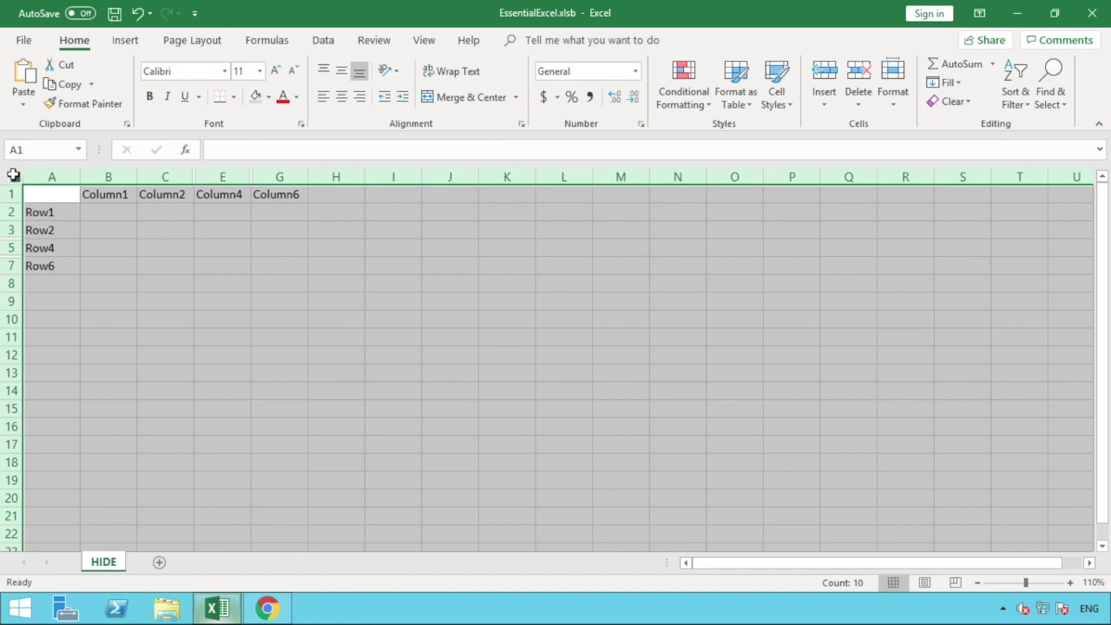
pyautogui.rightClick(14, 175)
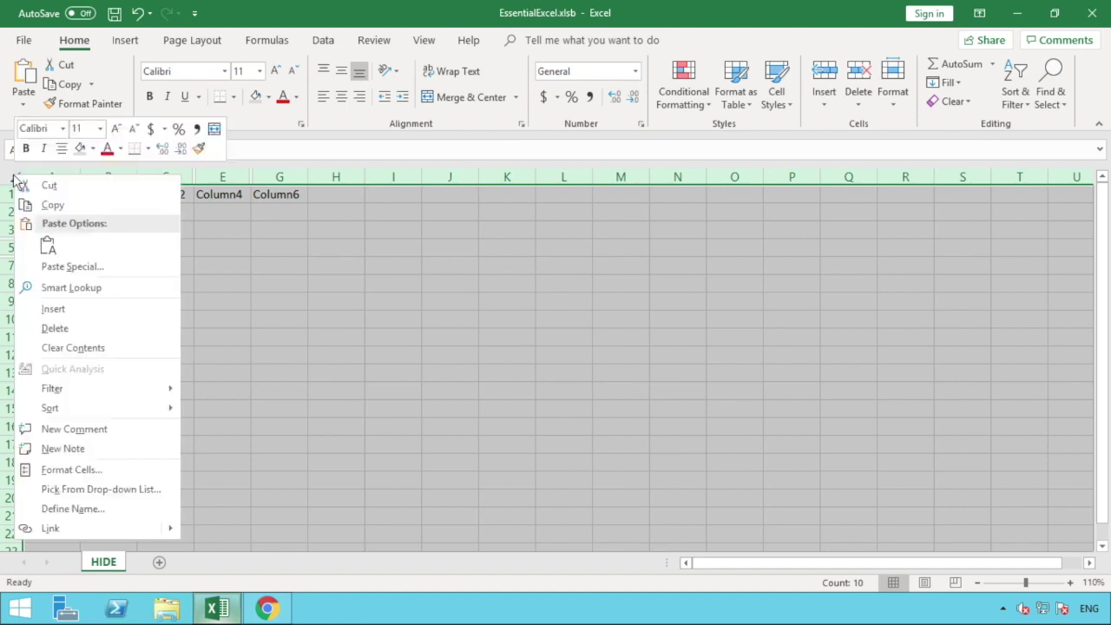
pyautogui.click(243, 180)
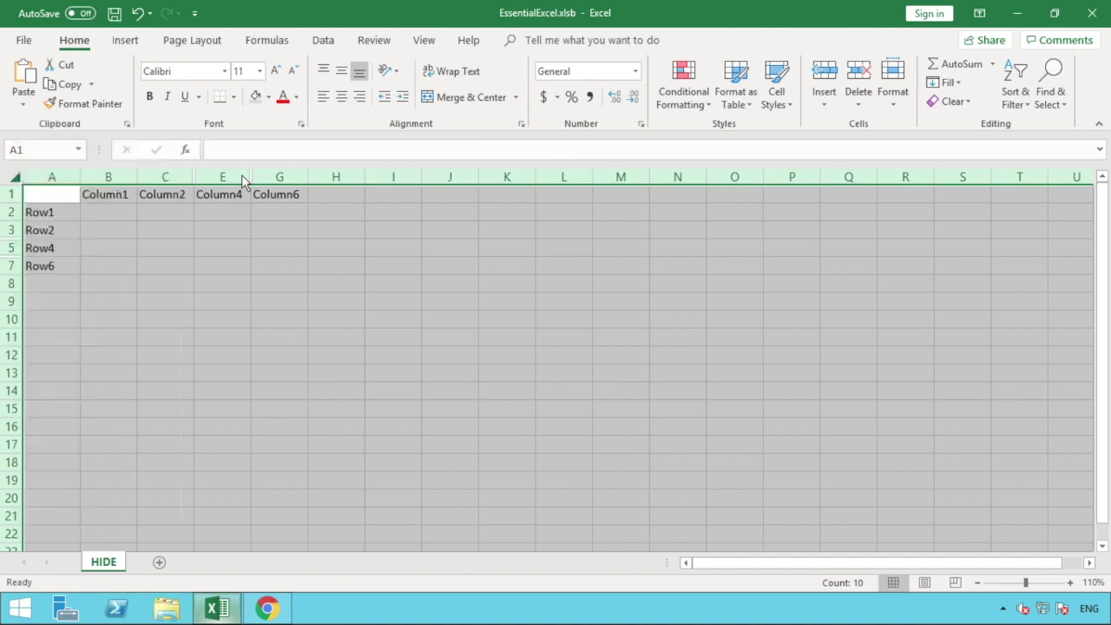
pyautogui.rightClick(243, 180)
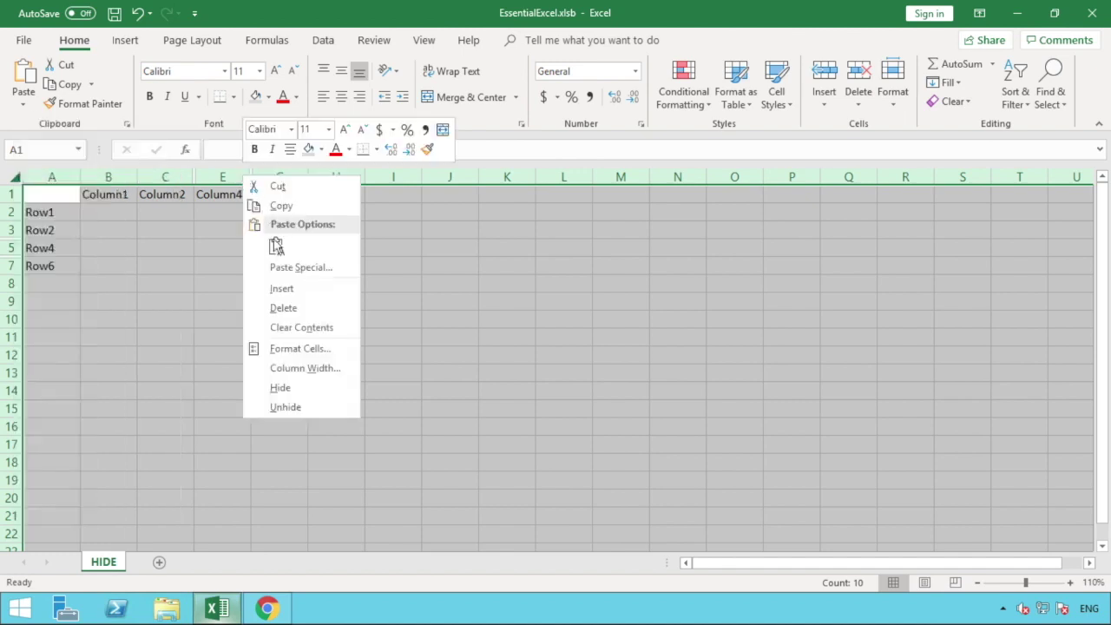
pyautogui.click(291, 412)
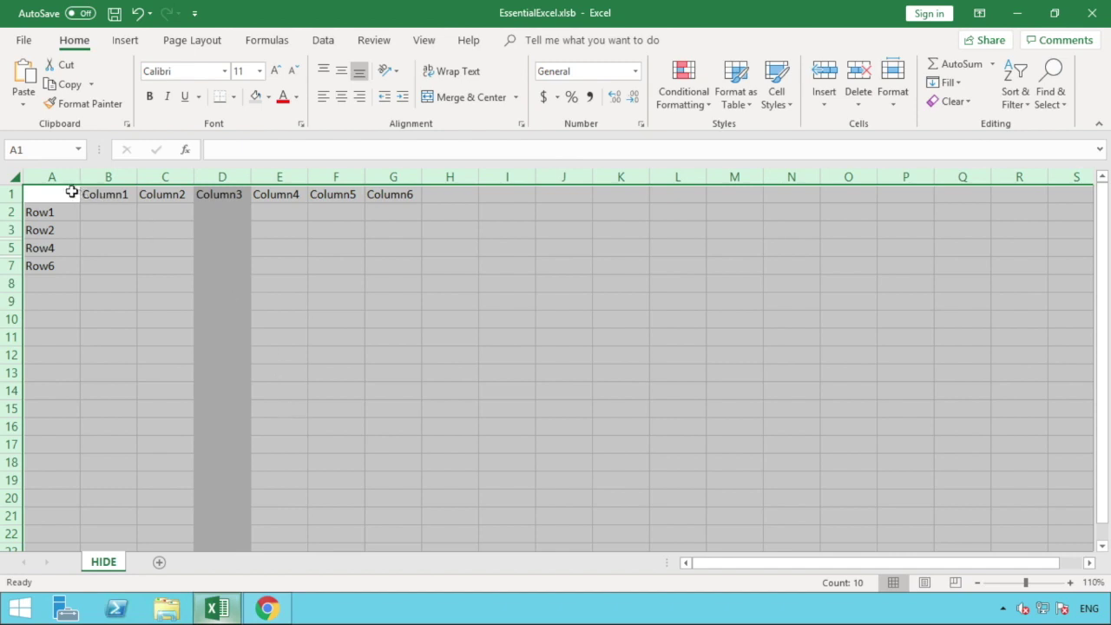
# - With the whole worksheet selected, unhide all hidden rows at once and clear the selection
pyautogui.click(16, 178)
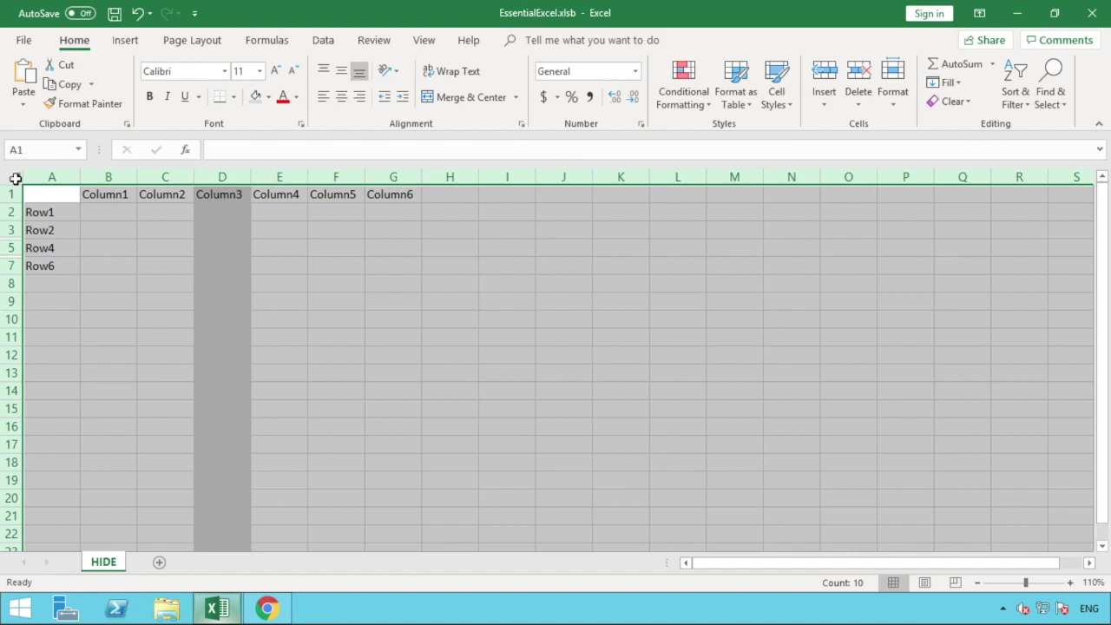
pyautogui.rightClick(7, 267)
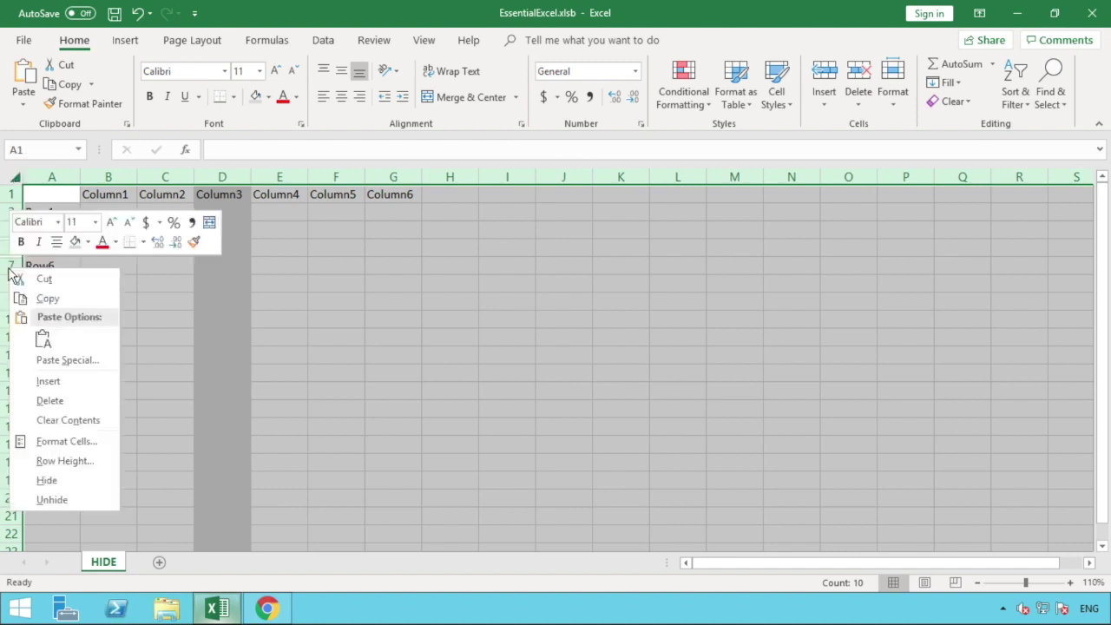
pyautogui.click(59, 497)
pyautogui.click(158, 432)
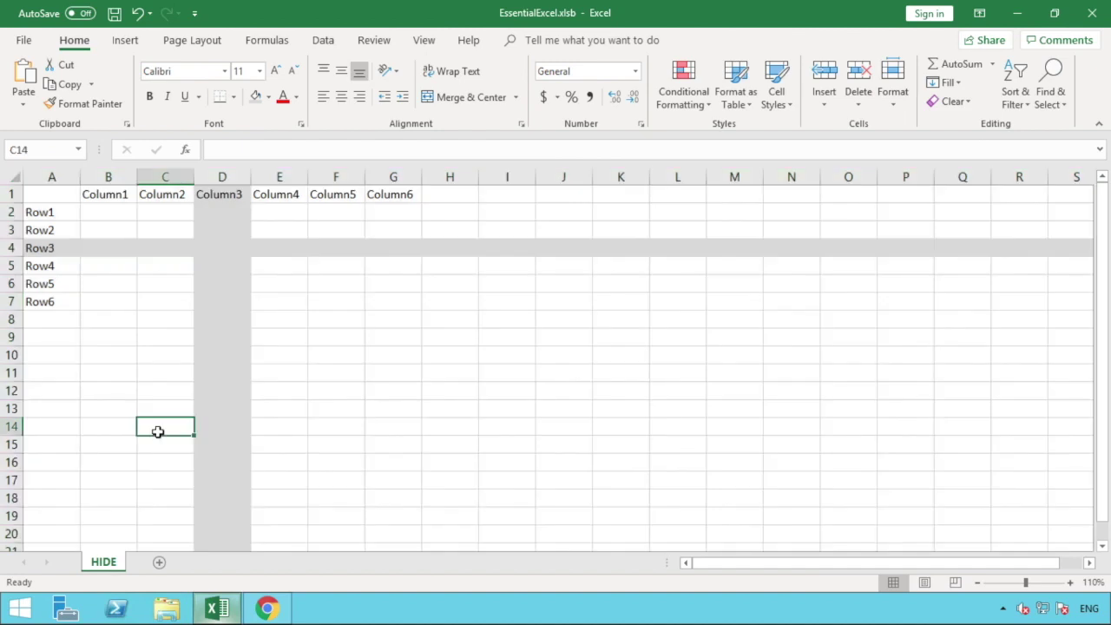